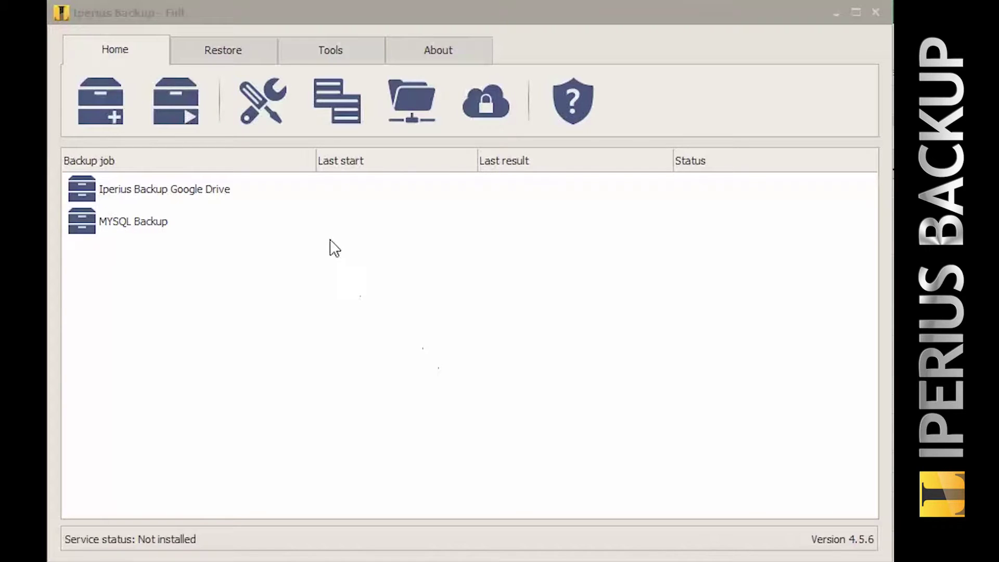
Start a new backup job and add C:\Folder as a folder item to back up
{"action": "left_click", "coordinate": [101, 113]}
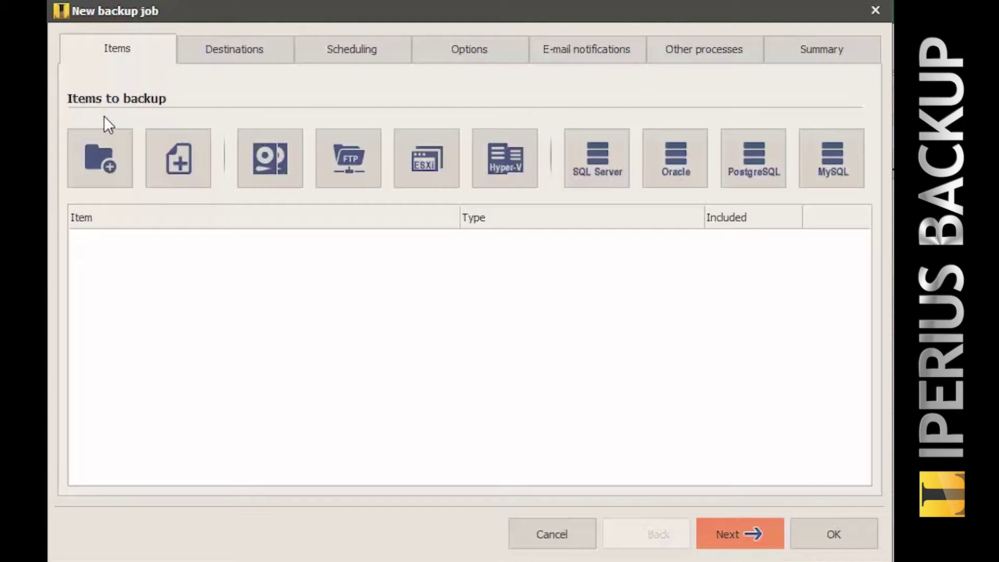
{"action": "left_click", "coordinate": [119, 144]}
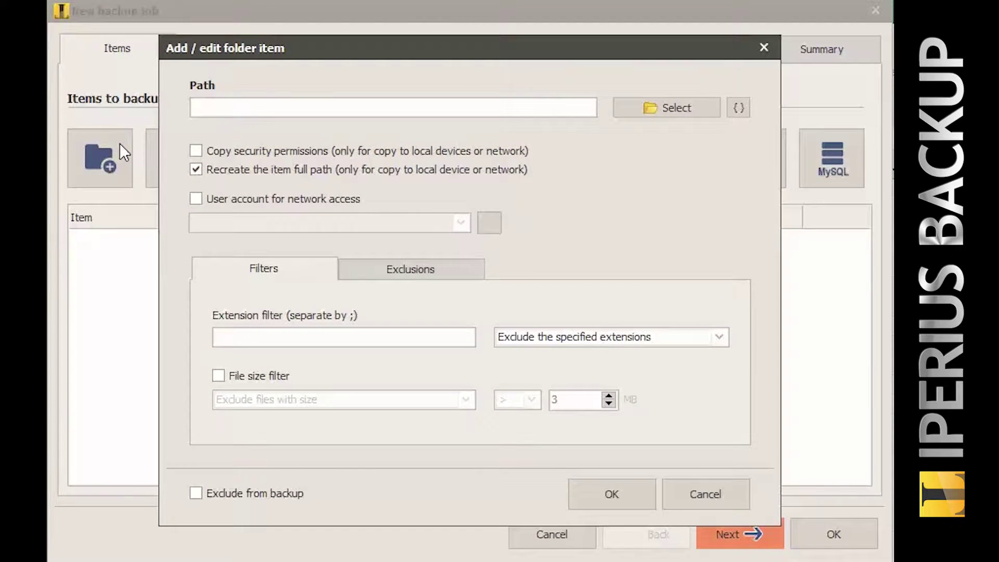
{"action": "type", "text": "C:"}
{"action": "type", "text": "\\Folder"}
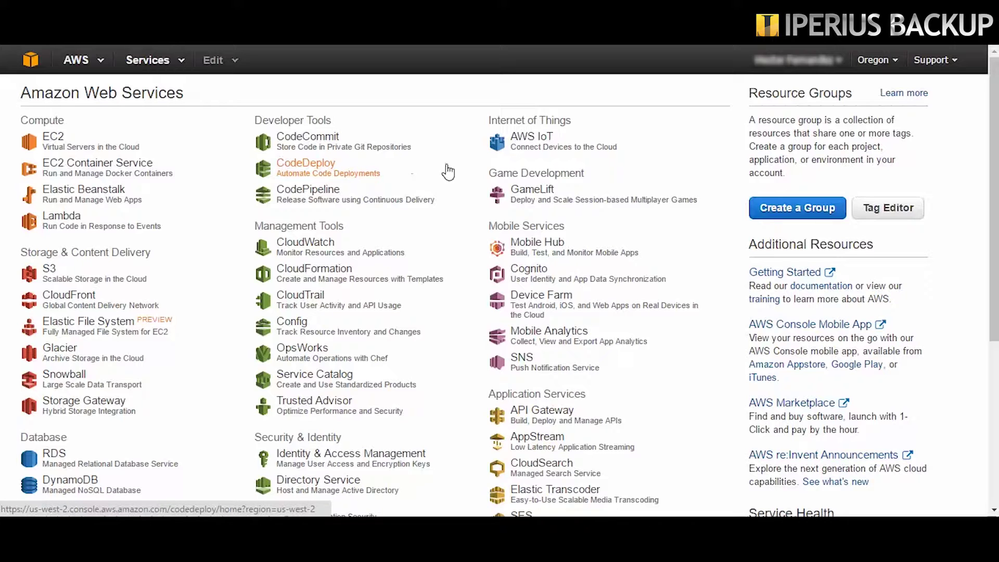
Go to the AWS account's Security Credentials and expand the Access Keys section
{"action": "left_click", "coordinate": [840, 69]}
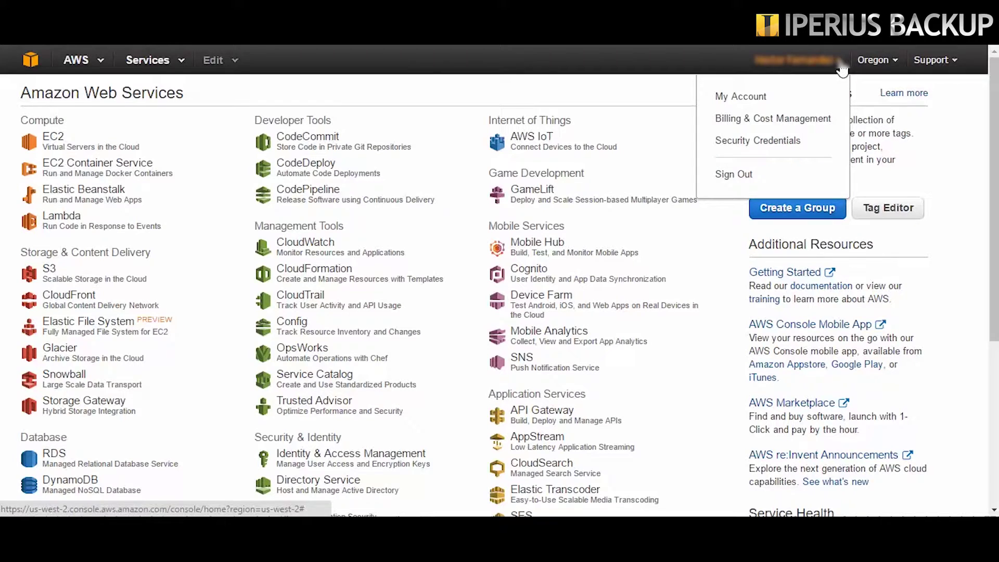
{"action": "left_click", "coordinate": [796, 146]}
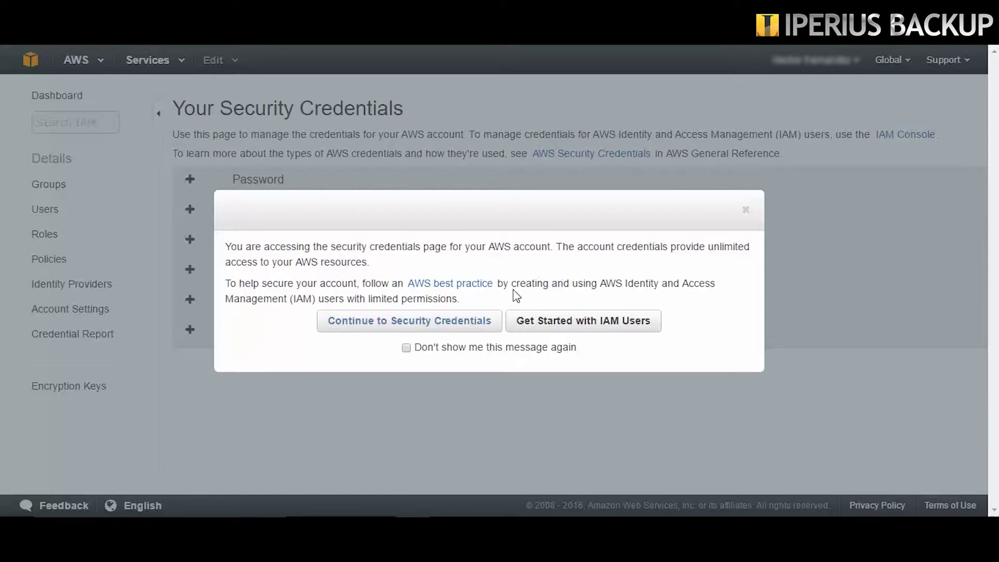
{"action": "left_click", "coordinate": [492, 322]}
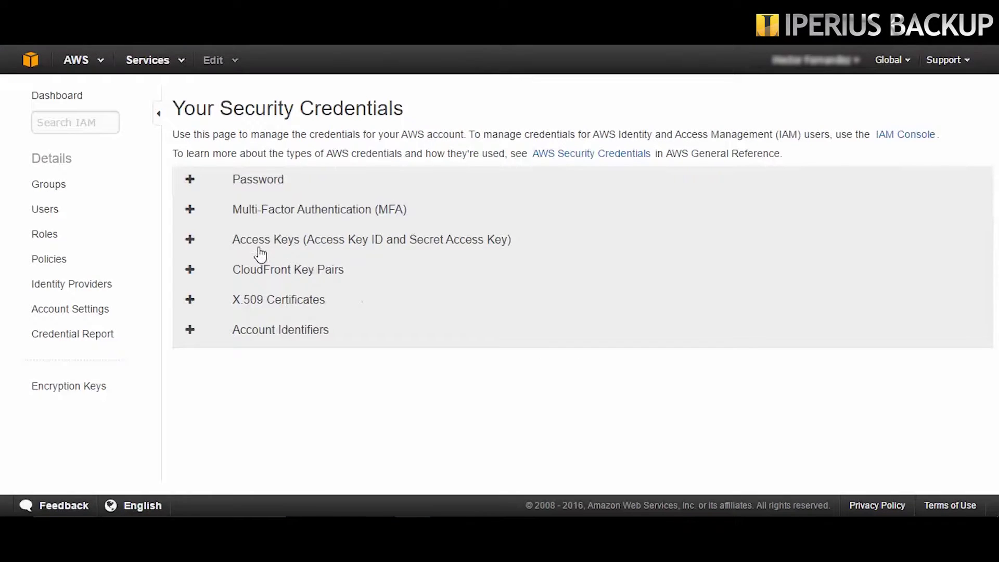
{"action": "left_click", "coordinate": [191, 241]}
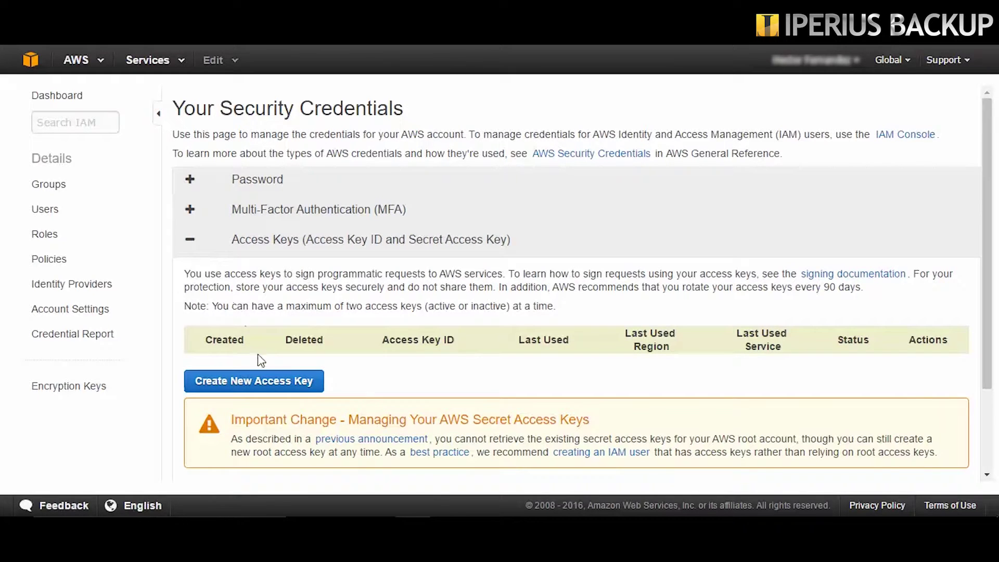
Create a new access key, reveal its ID and secret, and download the key file
{"action": "left_click", "coordinate": [259, 382]}
{"action": "left_click", "coordinate": [289, 329]}
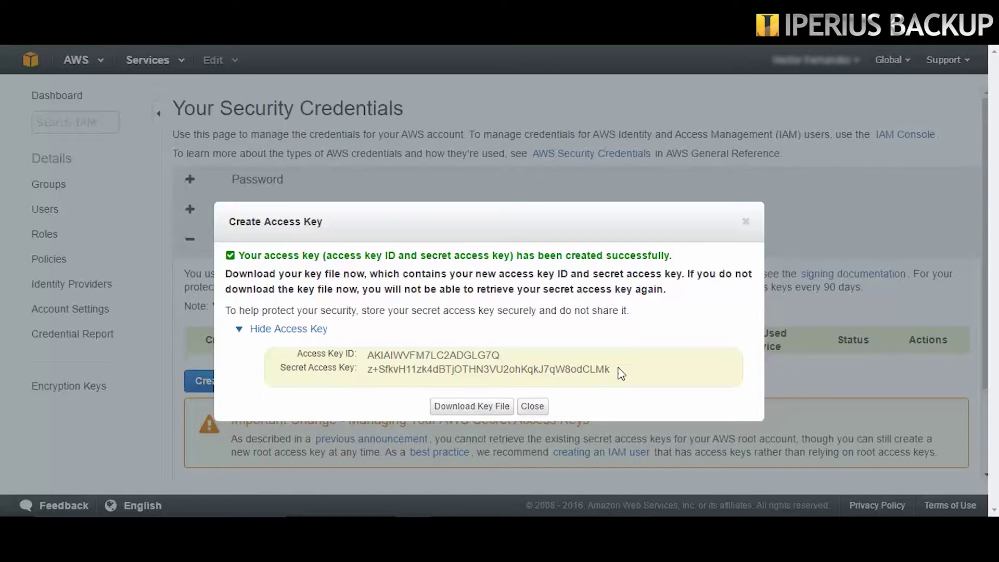
{"action": "left_click_drag", "start_coordinate": [623, 373], "coordinate": [362, 438]}
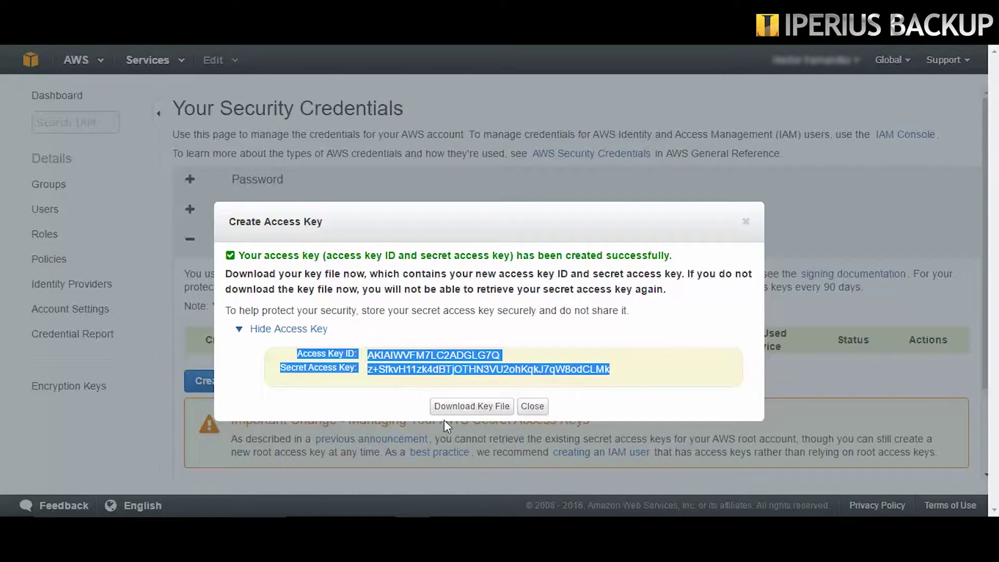
{"action": "left_click", "coordinate": [474, 414]}
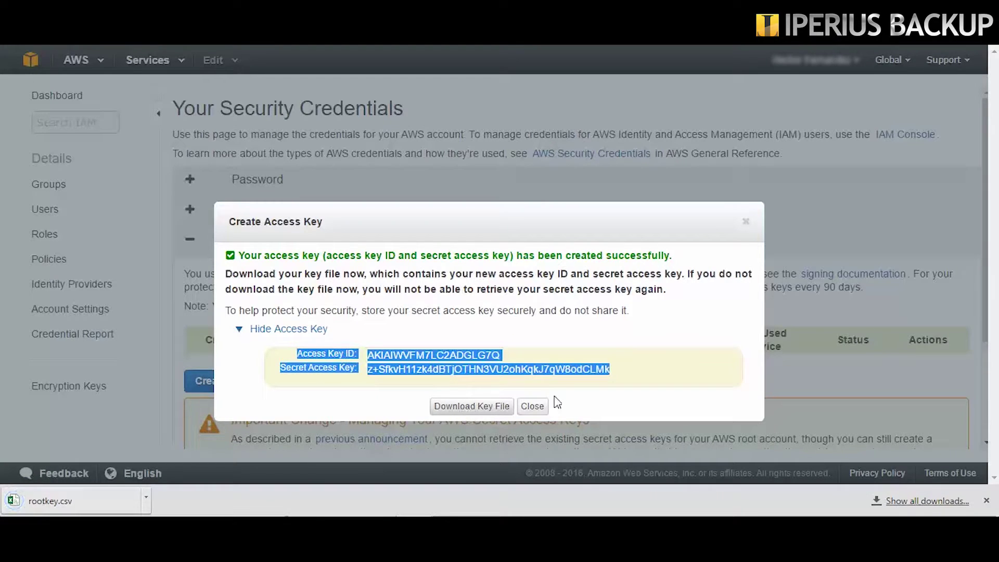
{"action": "left_click", "coordinate": [534, 406]}
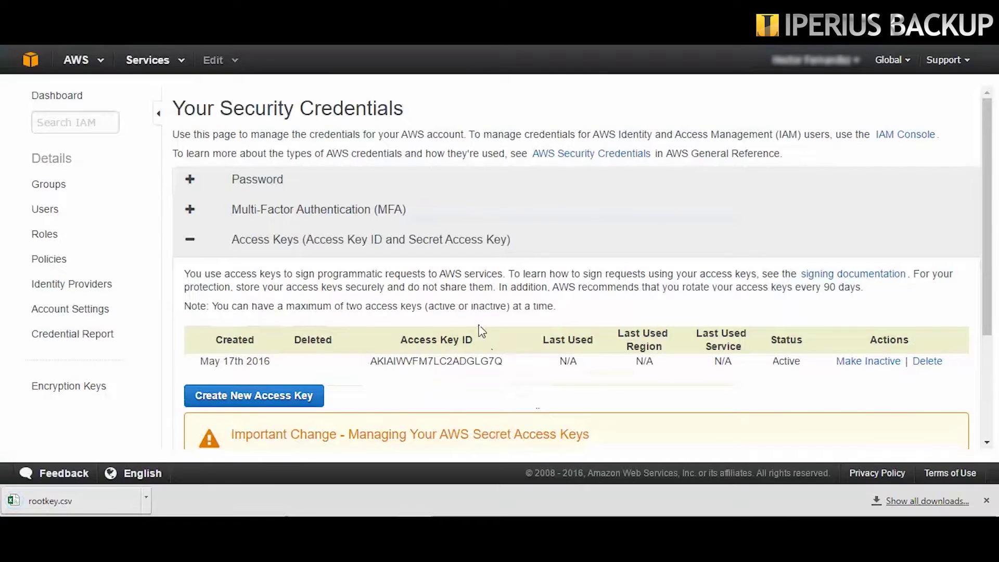
{"action": "scroll", "coordinate": [480, 329], "scroll_direction": "down", "scroll_amount": 3}
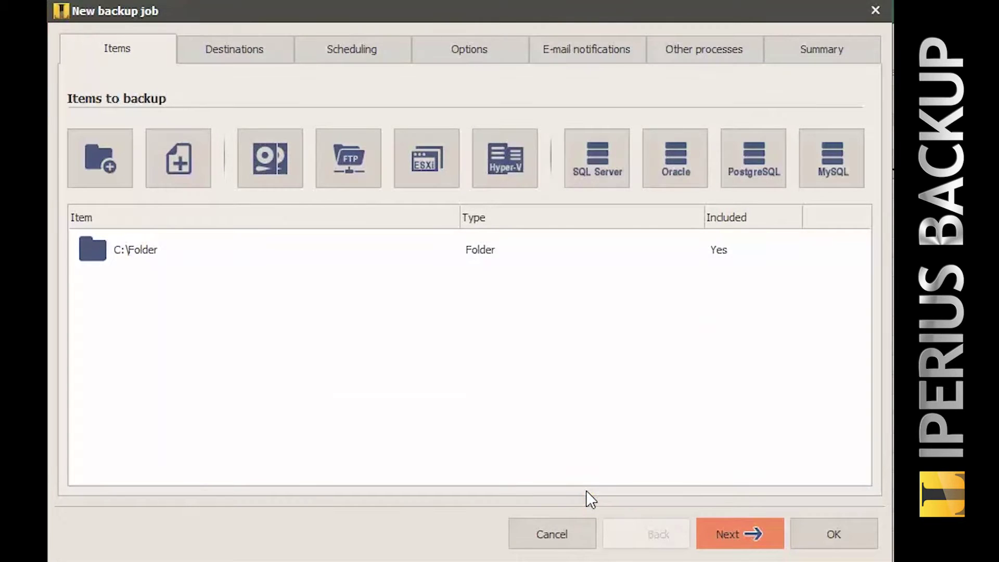
Move to the job's Destinations step and add a cloud storage destination
{"action": "left_click", "coordinate": [771, 533]}
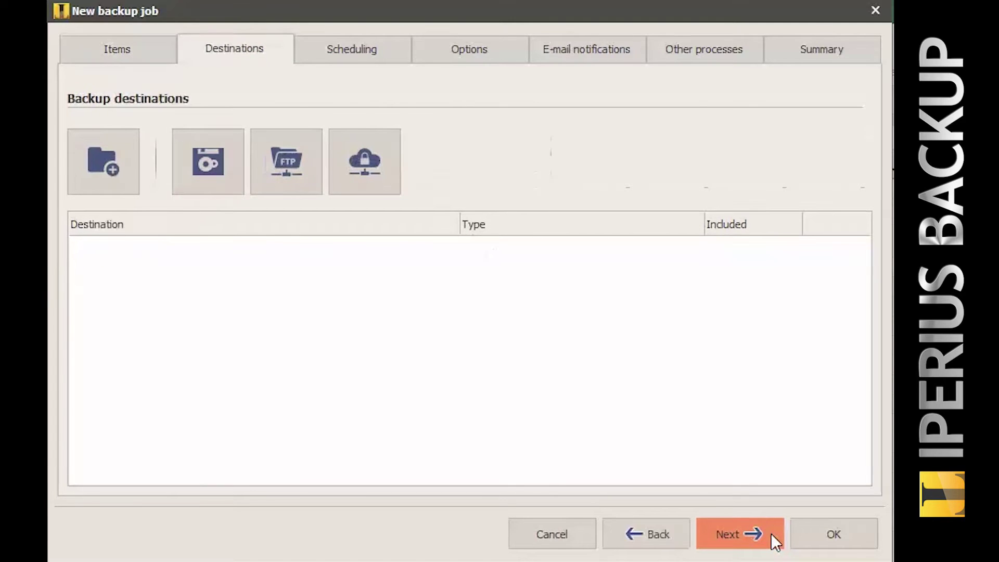
{"action": "left_click", "coordinate": [388, 173]}
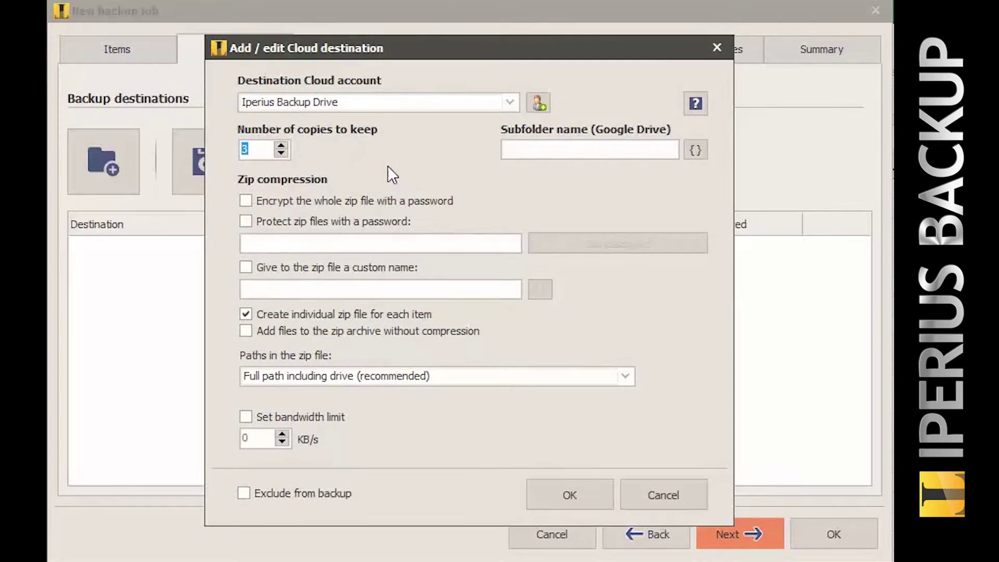
Create a new Amazon S3 cloud account and paste in its Access Key ID
{"action": "left_click", "coordinate": [536, 104]}
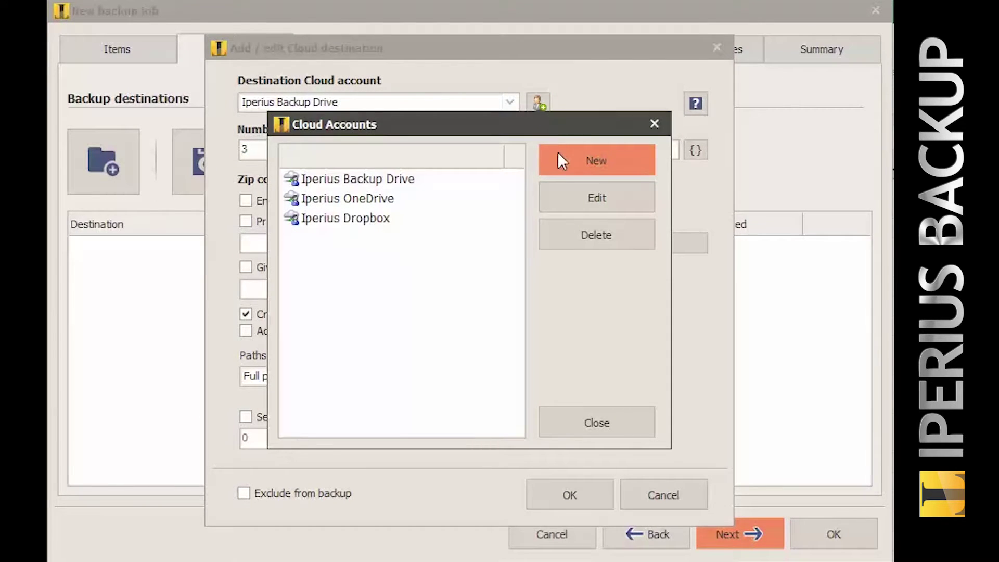
{"action": "left_click", "coordinate": [560, 159]}
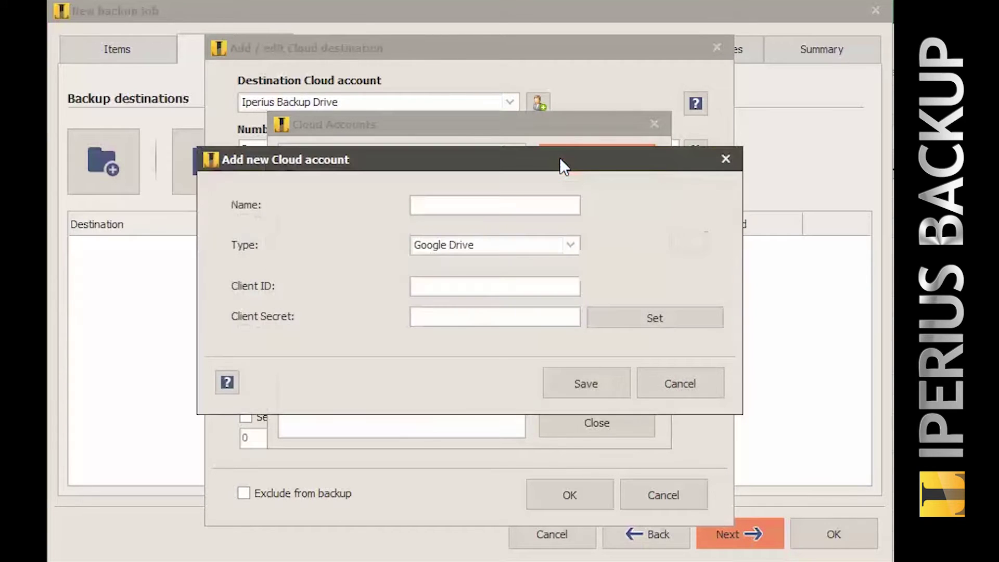
{"action": "type", "text": "Amazon S3 Backup"}
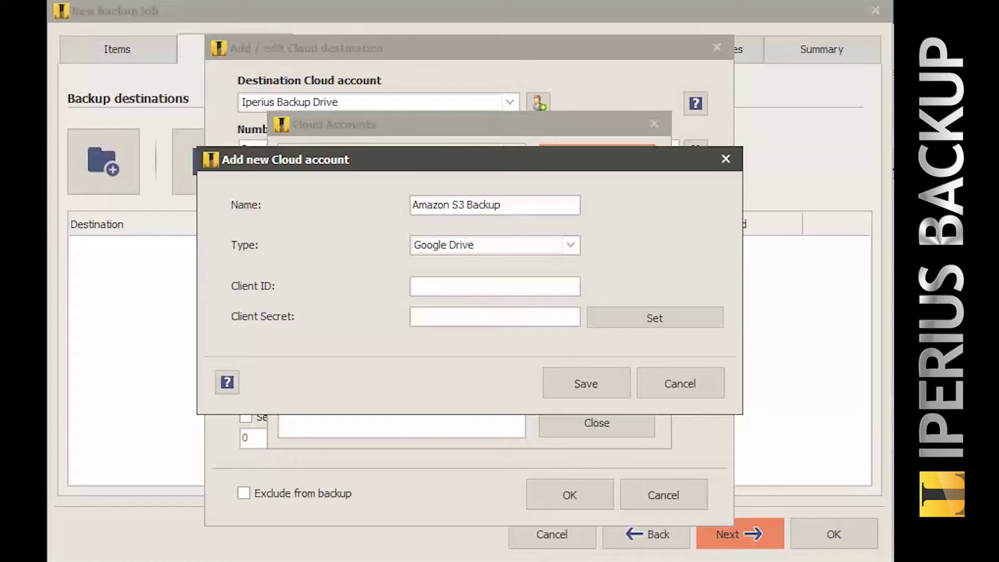
{"action": "left_click", "coordinate": [569, 245]}
{"action": "left_click", "coordinate": [546, 301]}
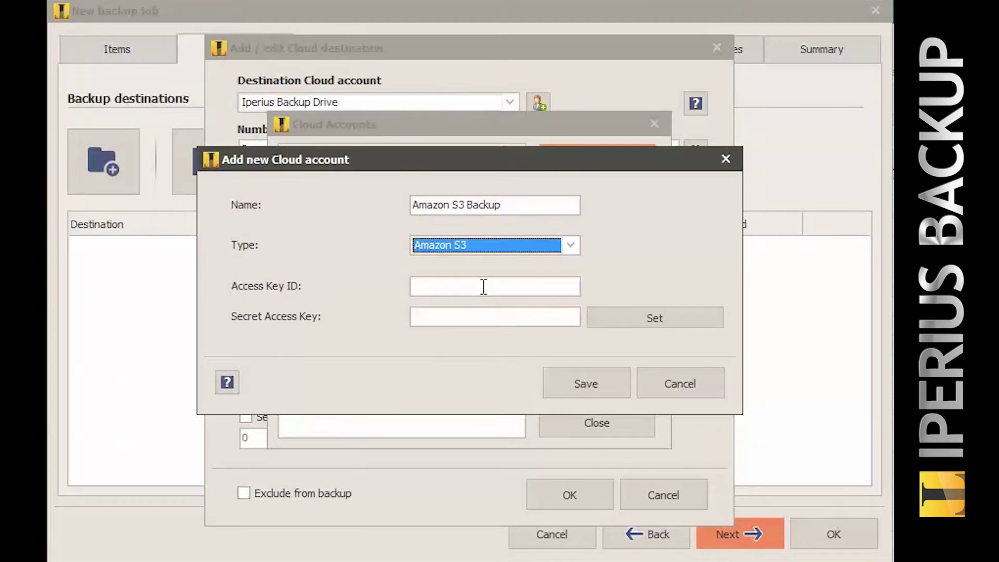
{"action": "left_click", "coordinate": [483, 286]}
{"action": "key", "text": "ctrl+v"}
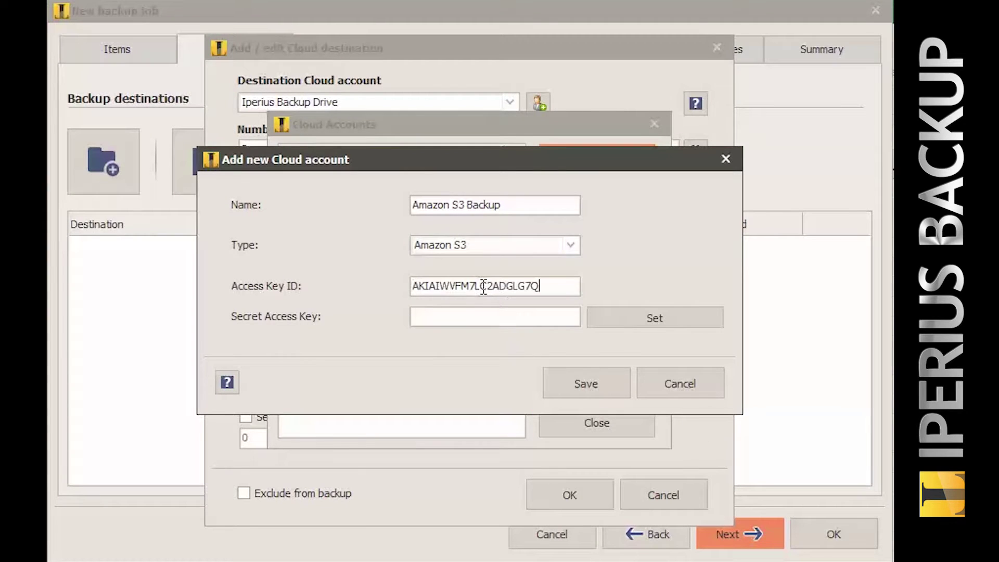
Copy the secret key from the key file, enter it twice, and save the account
{"action": "left_click", "coordinate": [610, 324]}
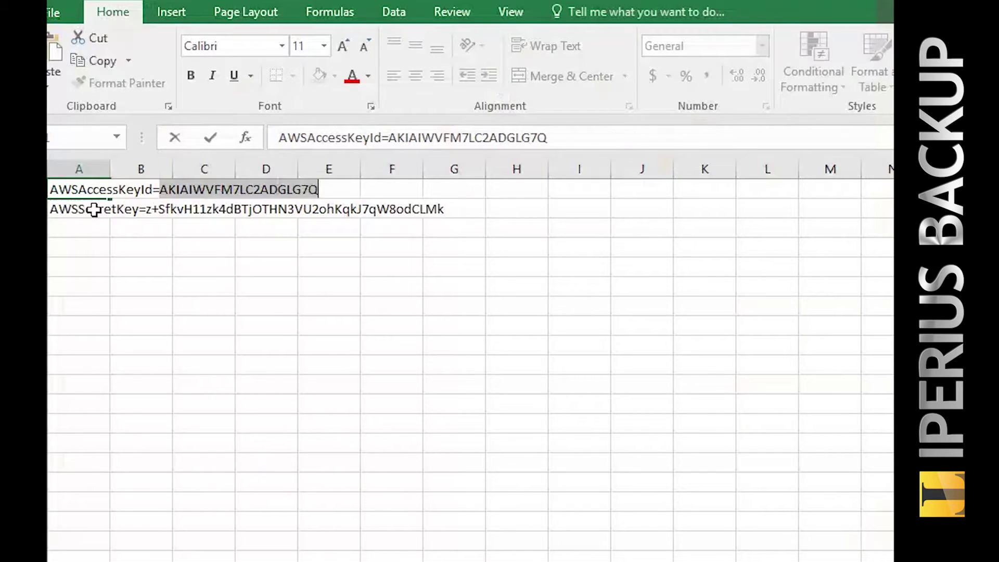
{"action": "left_click", "coordinate": [94, 210]}
{"action": "left_click_drag", "start_coordinate": [146, 209], "coordinate": [445, 210]}
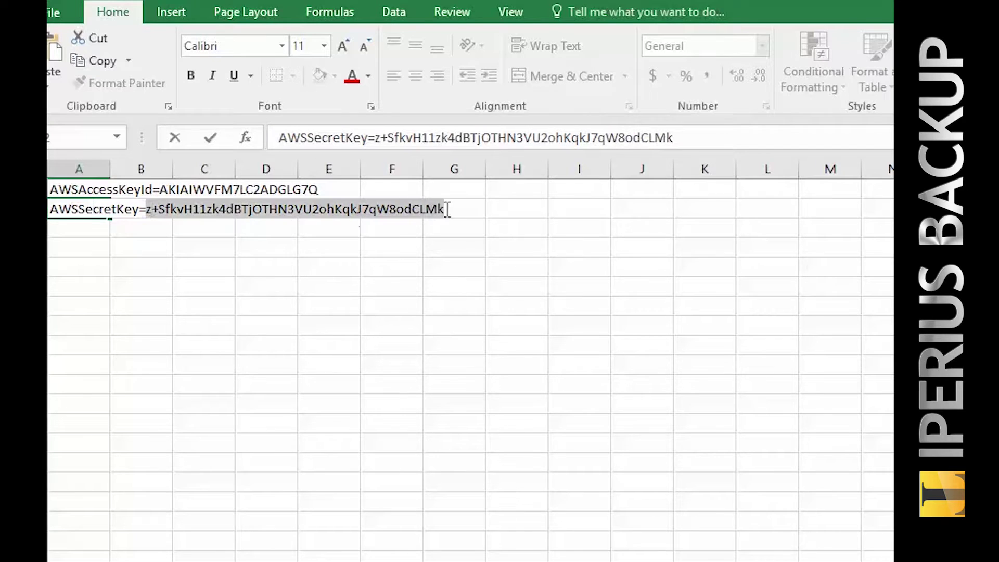
{"action": "key", "text": "ctrl+c"}
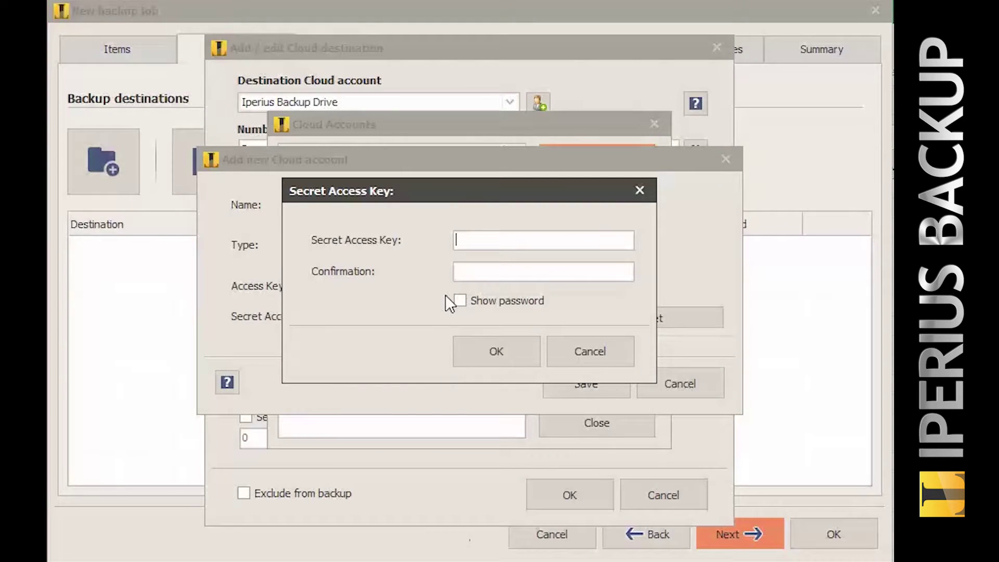
{"action": "key", "text": "ctrl+v"}
{"action": "left_click", "coordinate": [470, 269]}
{"action": "key", "text": "ctrl+v"}
{"action": "left_click", "coordinate": [469, 350]}
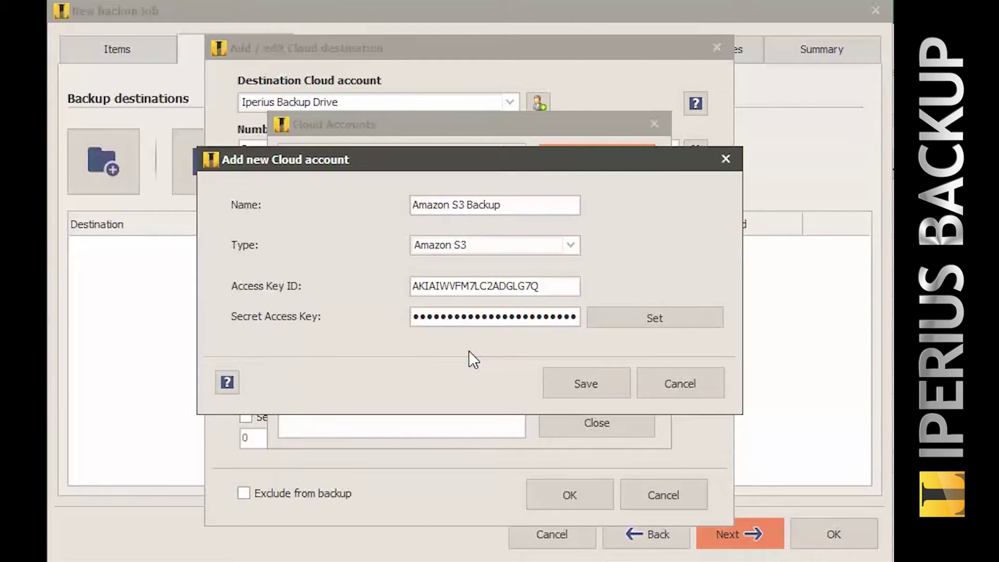
{"action": "left_click", "coordinate": [550, 380]}
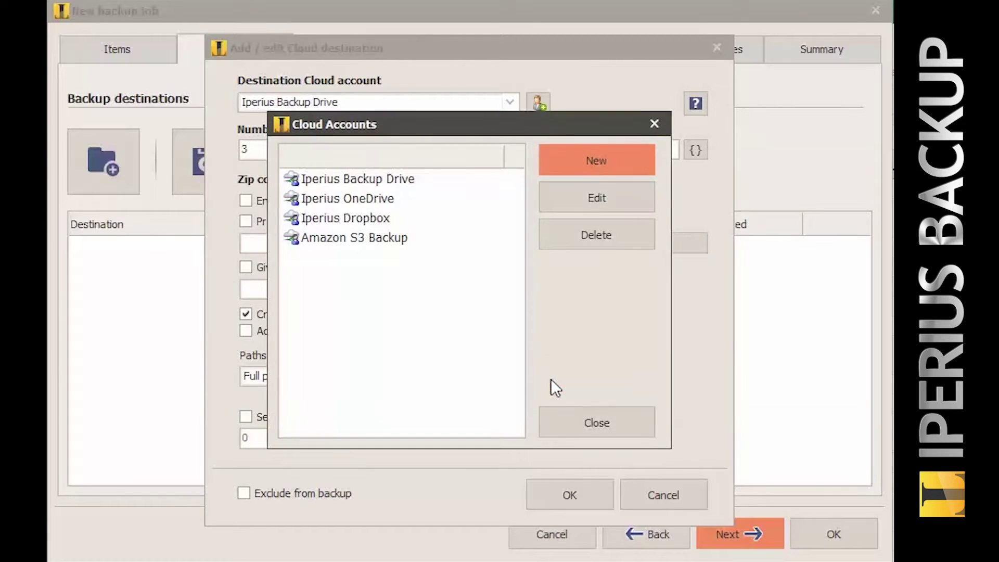
Protect the destination's zip files with a password
{"action": "left_click", "coordinate": [561, 419]}
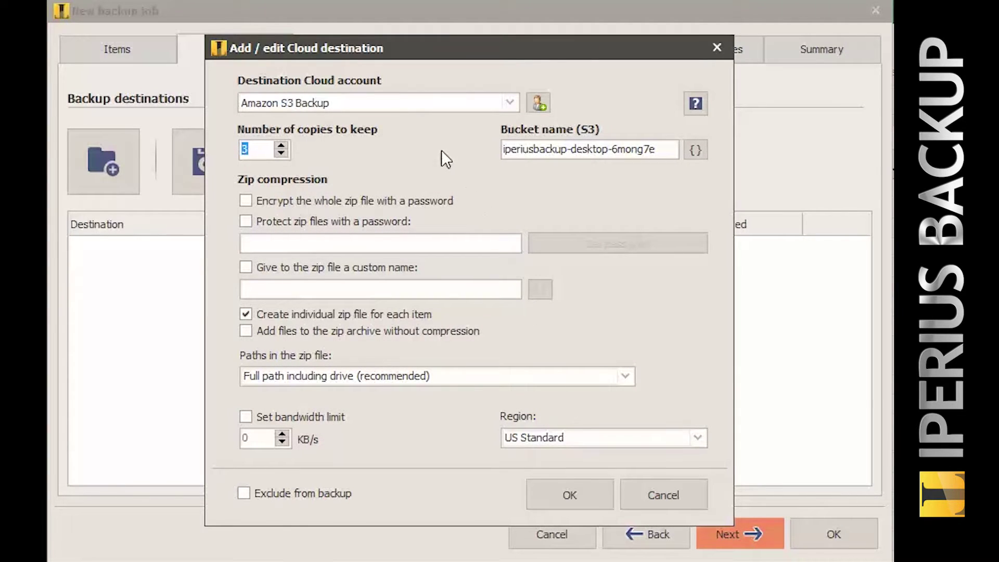
{"action": "left_click", "coordinate": [246, 222]}
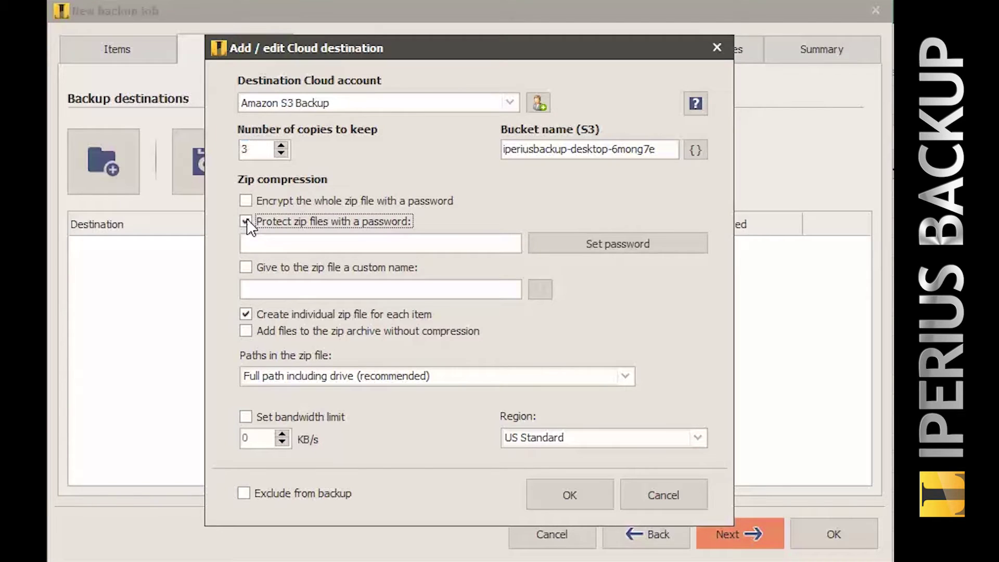
{"action": "left_click", "coordinate": [543, 239]}
{"action": "type", "text": "************"}
{"action": "key", "text": "Tab"}
{"action": "type", "text": "************"}
{"action": "left_click", "coordinate": [496, 351]}
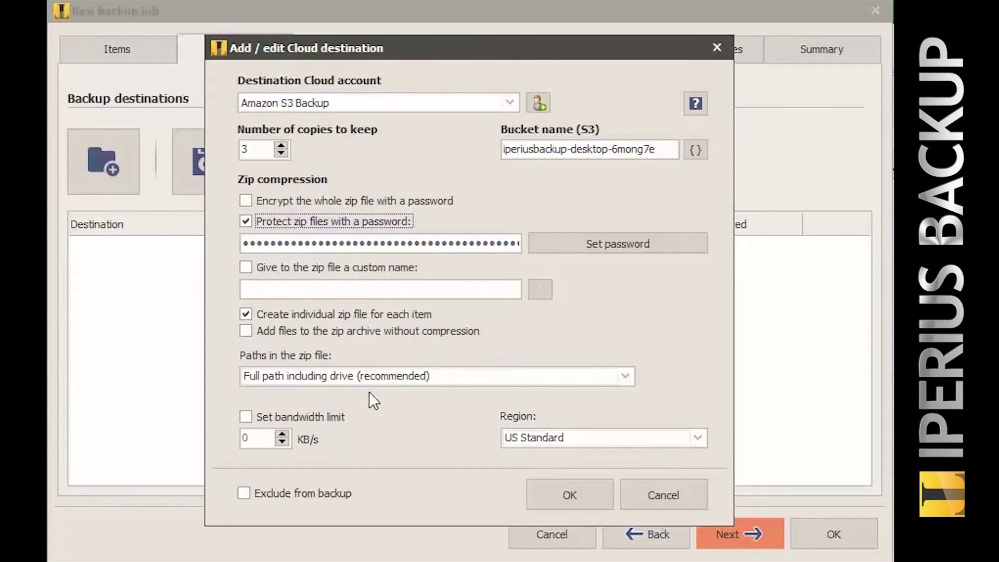
Set an 80 KB/s bandwidth limit and confirm the Amazon S3 Backup destination
{"action": "left_click", "coordinate": [247, 415]}
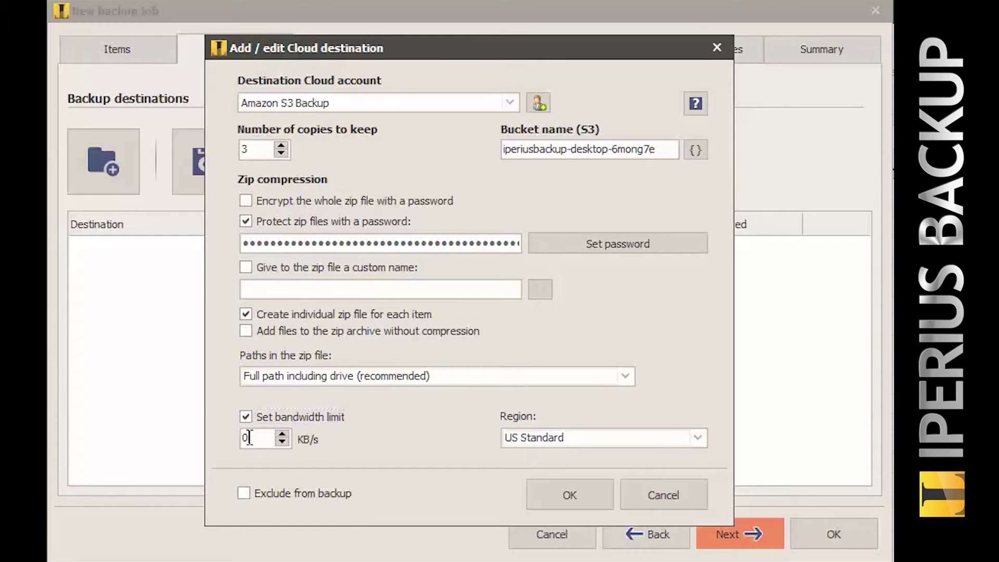
{"action": "double_click", "coordinate": [247, 437]}
{"action": "type", "text": "80"}
{"action": "left_click", "coordinate": [556, 493]}
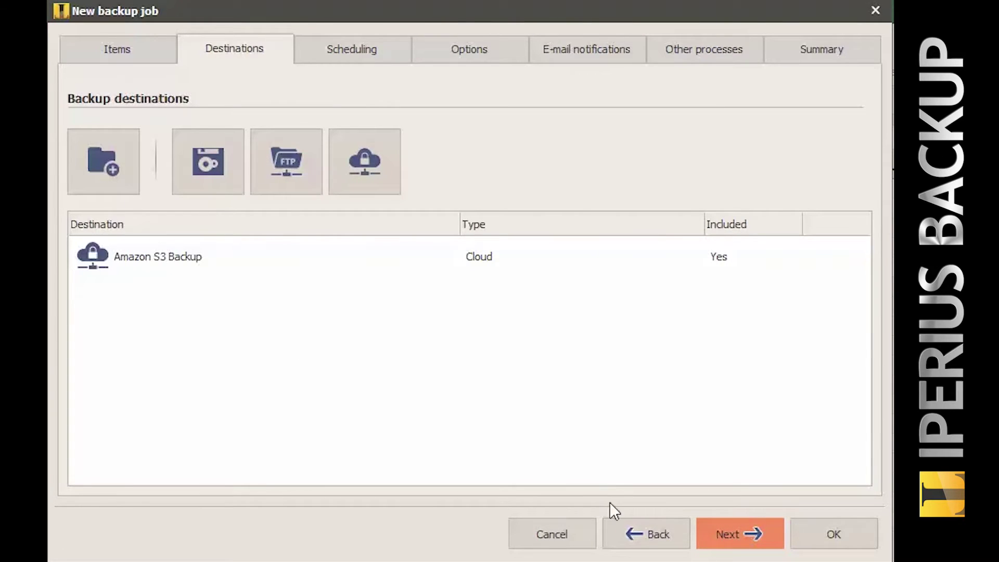
Skip past Scheduling, Options, E-mail notifications and Other processes, then save the job as 'Backup Amazon S3'
{"action": "left_click", "coordinate": [773, 530]}
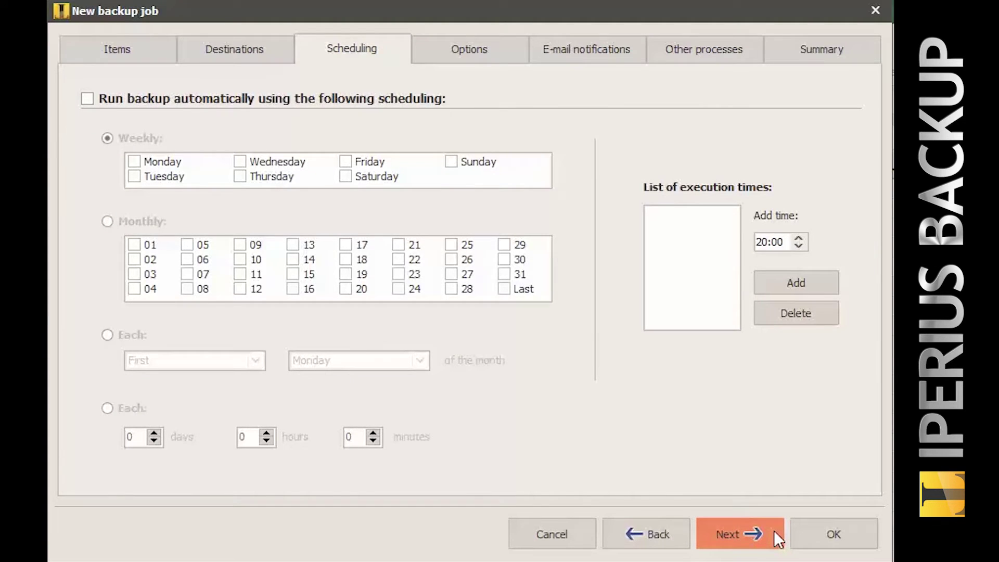
{"action": "left_click", "coordinate": [773, 530]}
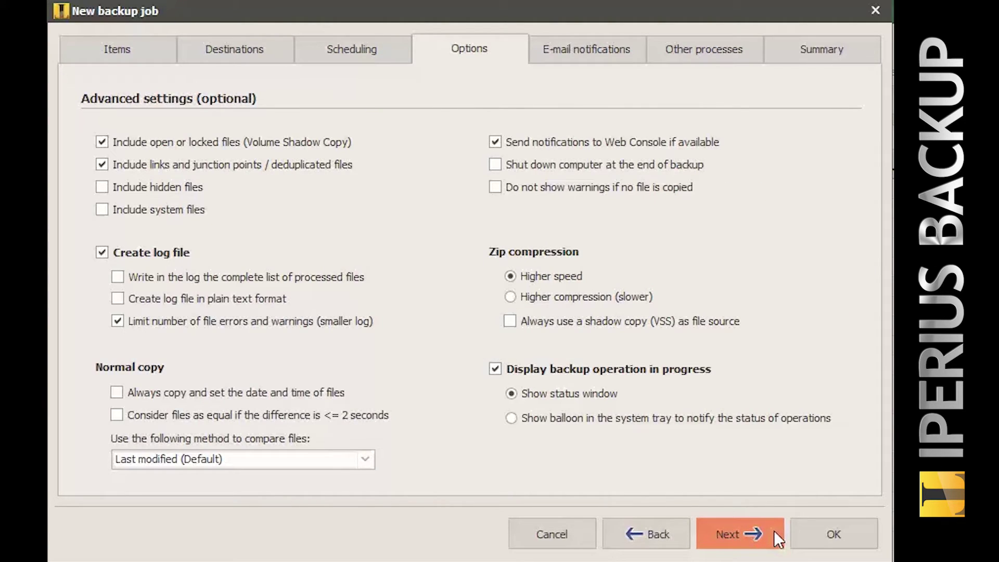
{"action": "left_click", "coordinate": [773, 530]}
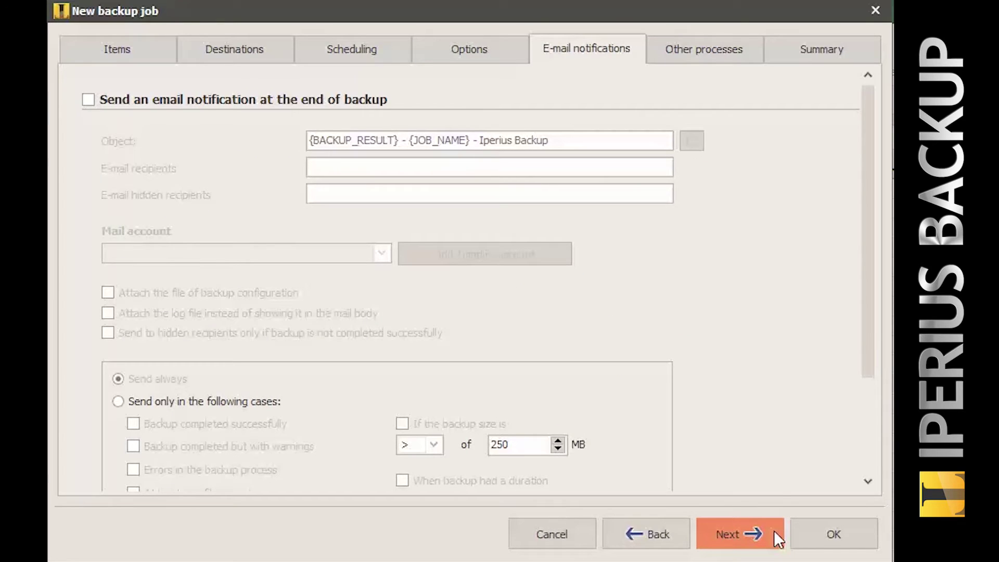
{"action": "left_click", "coordinate": [774, 530]}
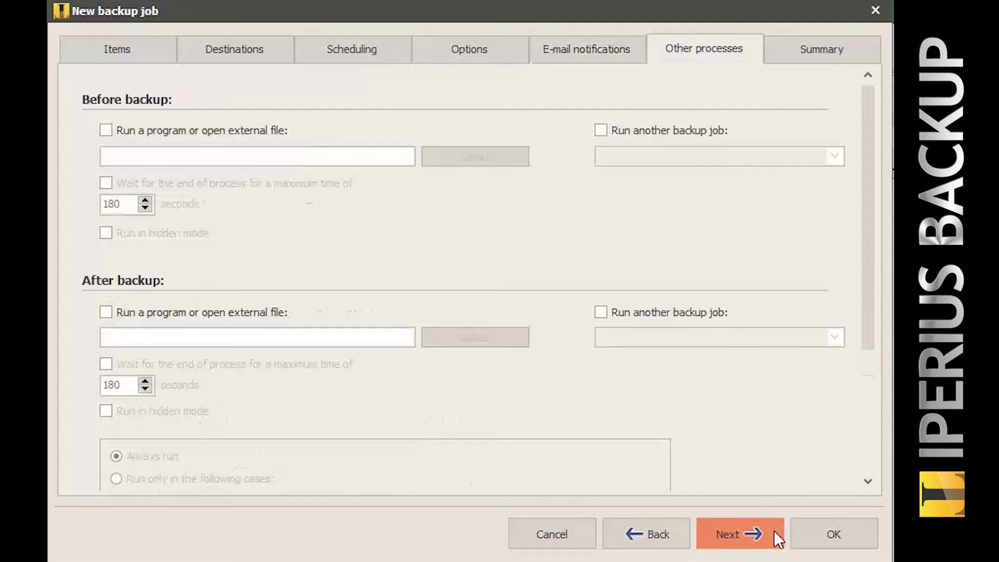
{"action": "left_click", "coordinate": [773, 530]}
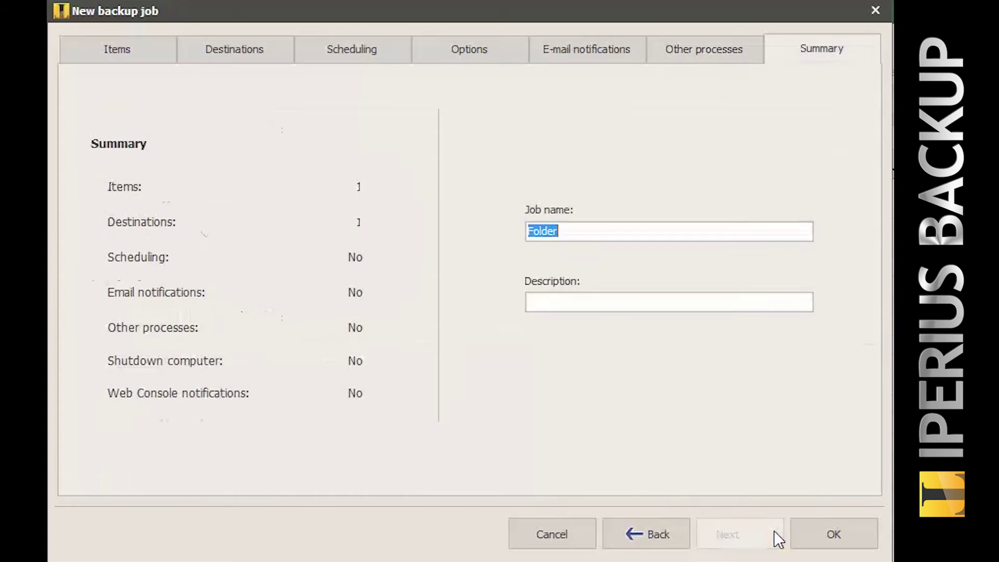
{"action": "type", "text": "Backup Amazon S3"}
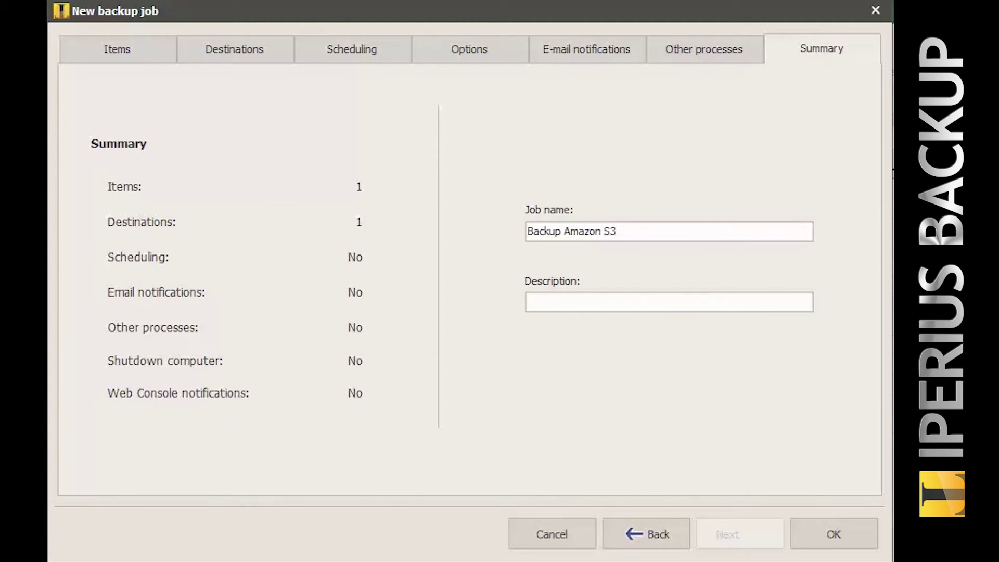
{"action": "left_click", "coordinate": [799, 527]}
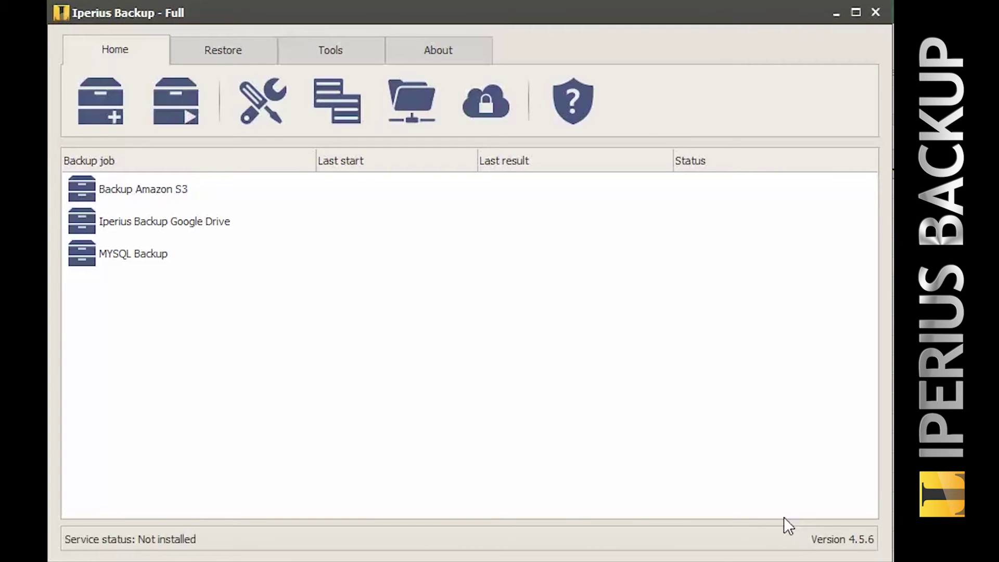
Select the Backup Amazon S3 job and open its context menu
{"action": "left_click", "coordinate": [262, 187]}
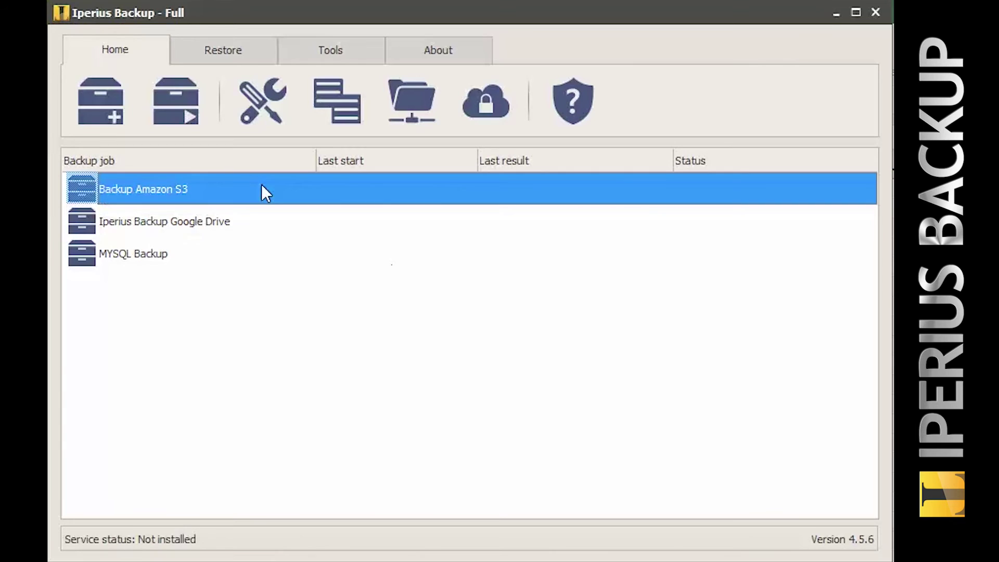
{"action": "right_click", "coordinate": [262, 187]}
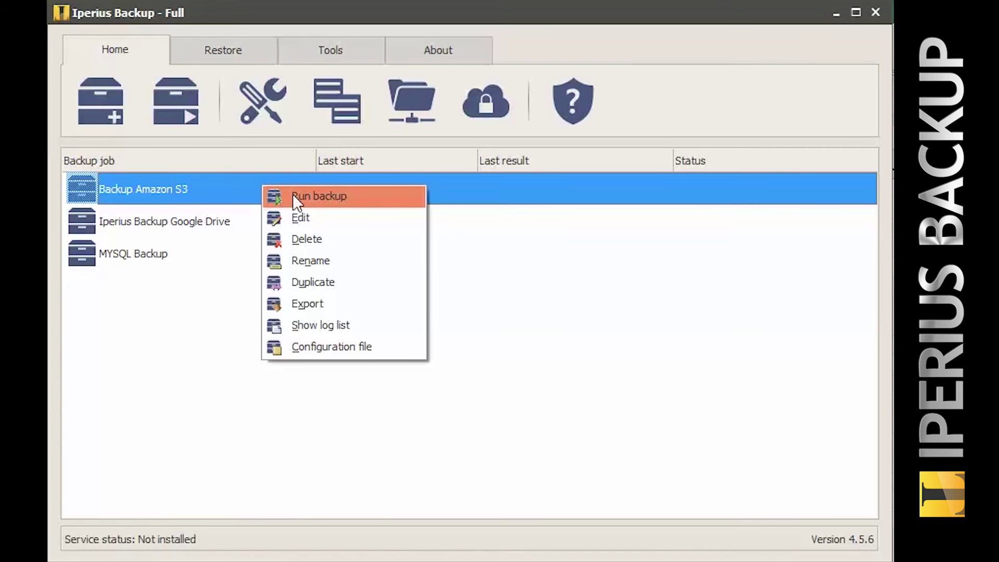